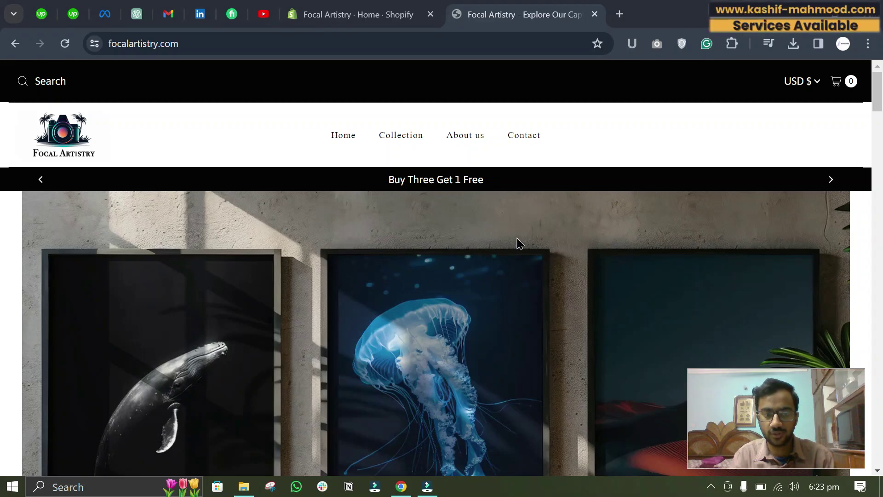
Step: Scroll the Focal Artistry home page down and back up to watch the header stay pinned
{"action": "scroll", "coordinate": [520, 243], "scroll_direction": "down", "scroll_amount": 1}
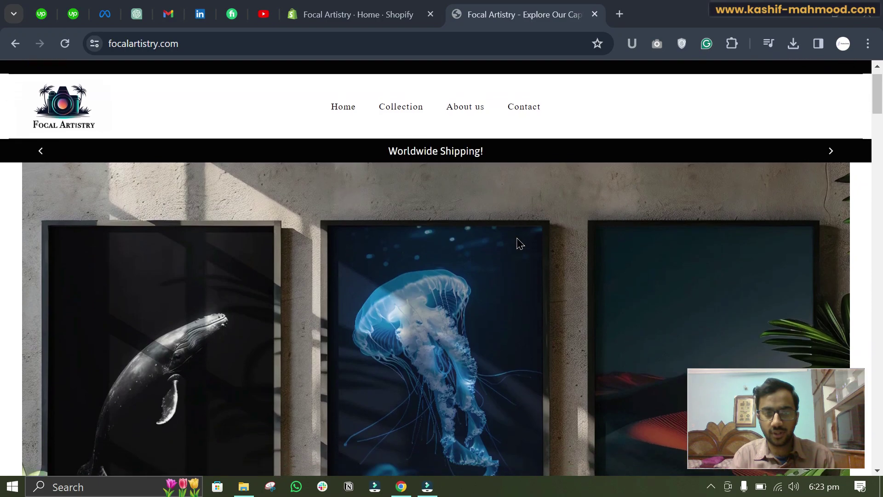
{"action": "scroll", "coordinate": [518, 241], "scroll_direction": "down", "scroll_amount": 5}
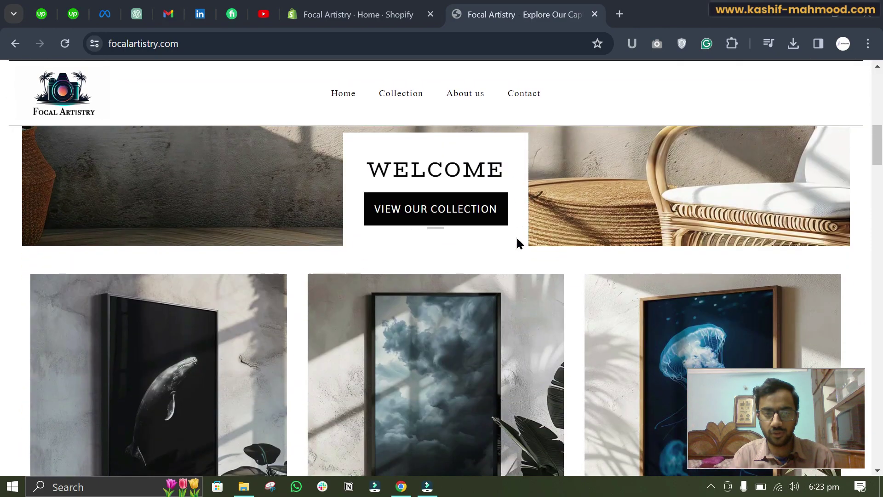
{"action": "scroll", "coordinate": [517, 243], "scroll_direction": "down", "scroll_amount": 8}
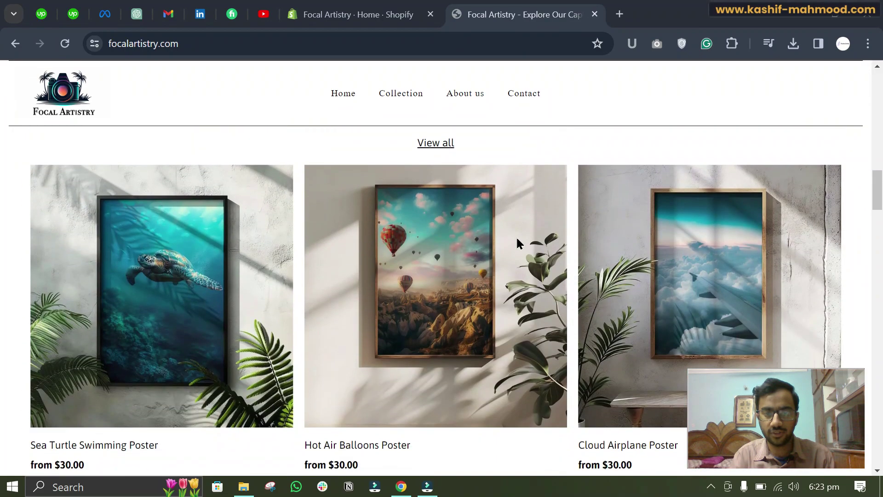
{"action": "scroll", "coordinate": [518, 243], "scroll_direction": "up", "scroll_amount": 15}
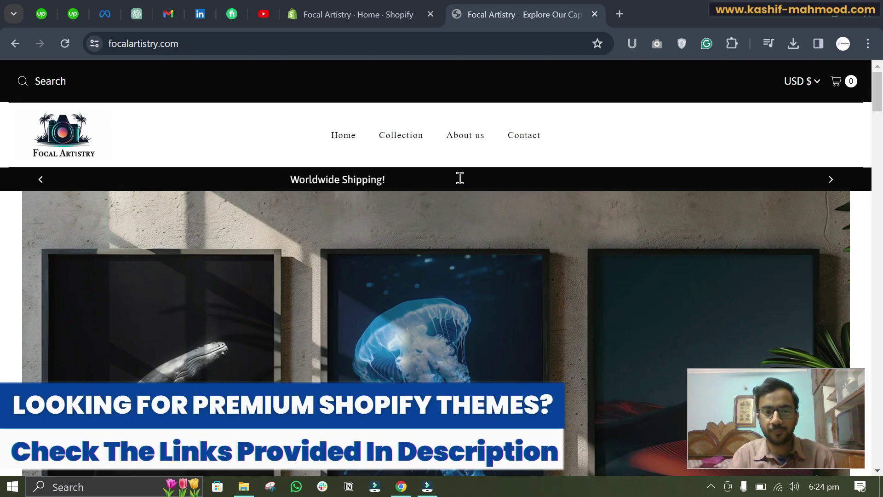
Step: From the store admin, go through Sales channels to the Online Store Themes page listing Focal Artistry Theme
{"action": "left_click", "coordinate": [372, 19]}
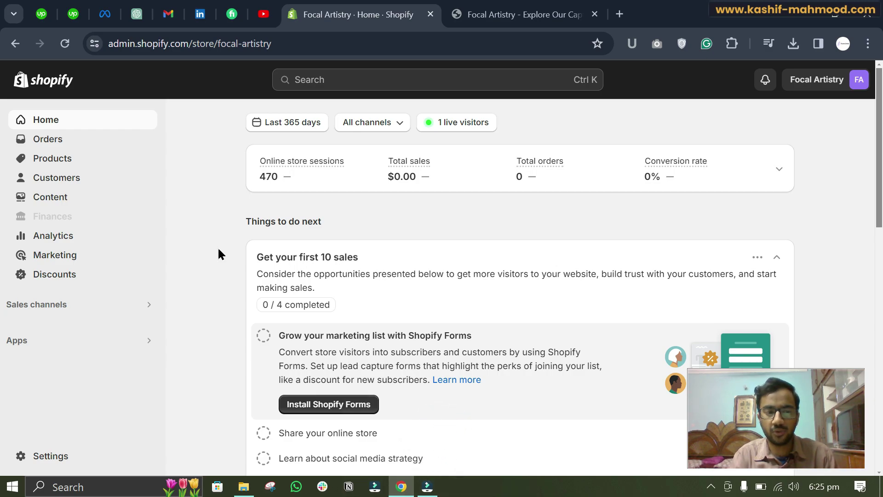
{"action": "left_click", "coordinate": [30, 306]}
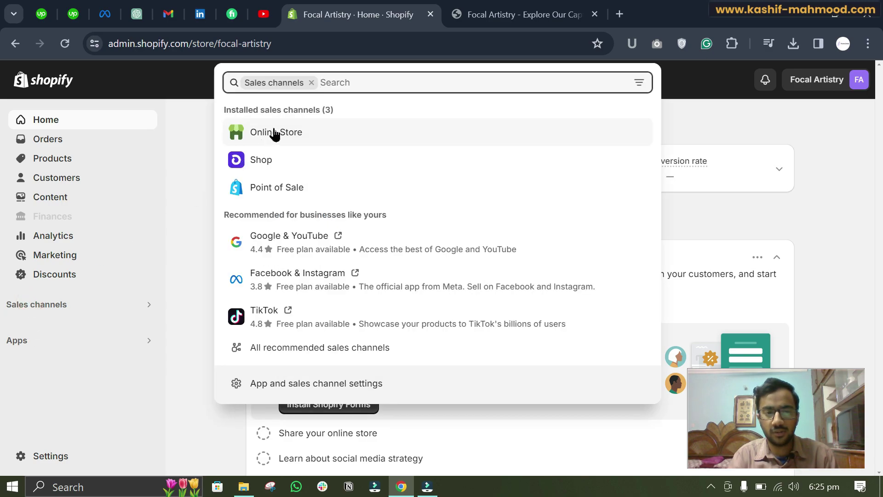
{"action": "left_click", "coordinate": [274, 131]}
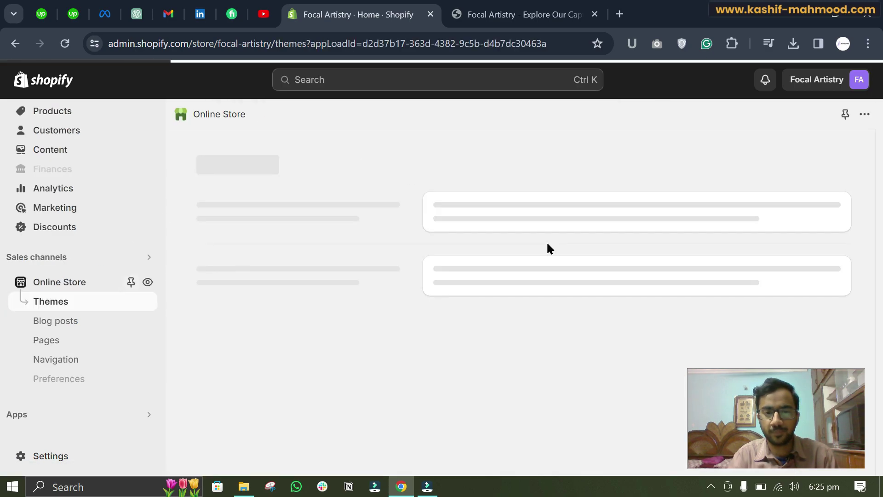
{"action": "scroll", "coordinate": [593, 293], "scroll_direction": "down", "scroll_amount": 2}
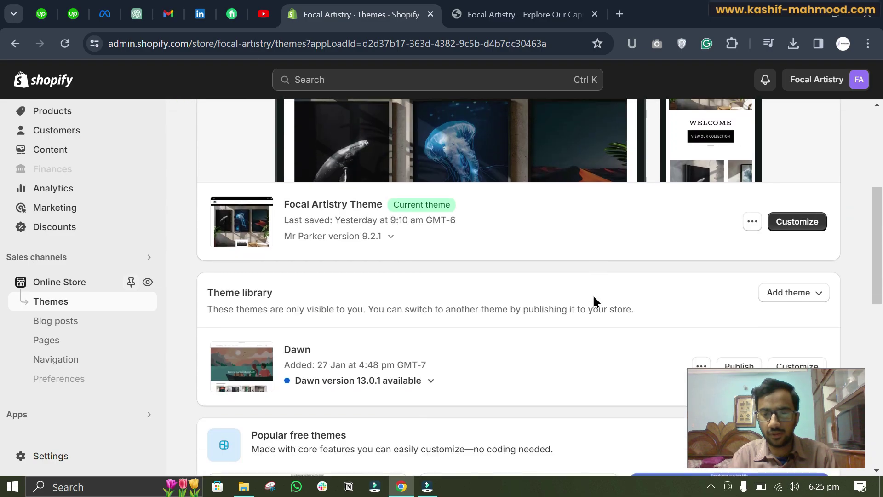
{"action": "left_click", "coordinate": [797, 221]}
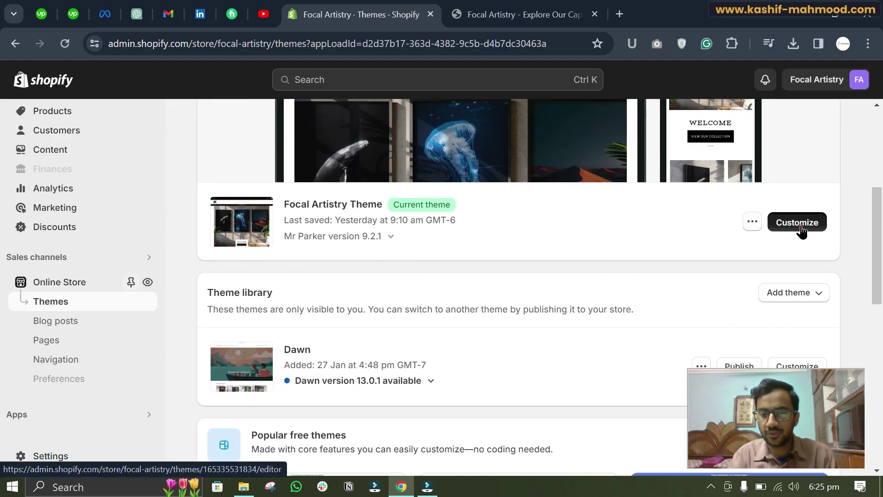
{"action": "left_click", "coordinate": [531, 18]}
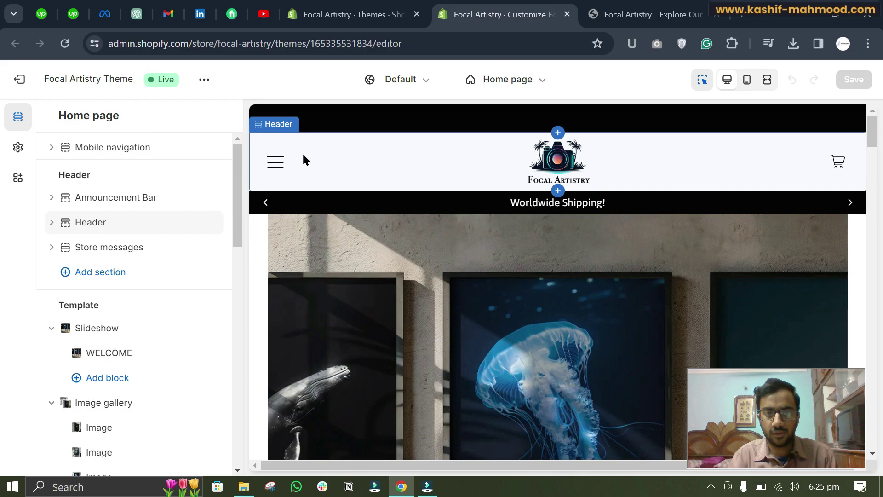
{"action": "left_click", "coordinate": [303, 155]}
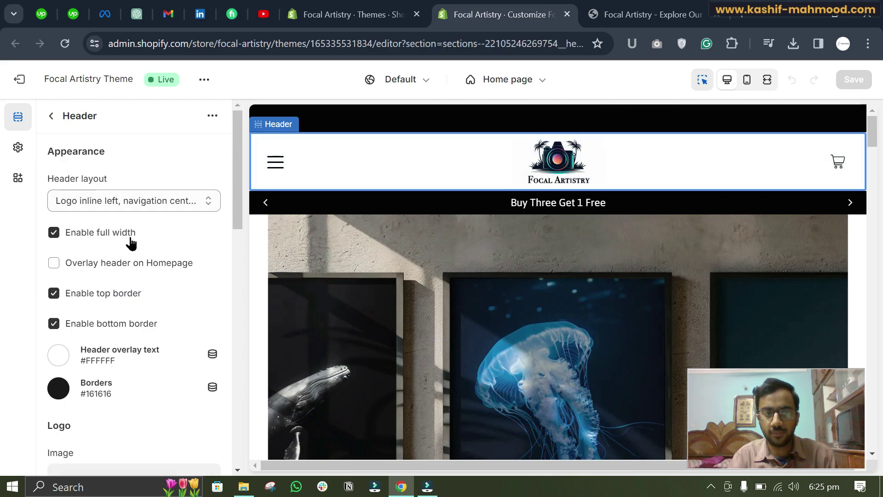
{"action": "left_click", "coordinate": [50, 115]}
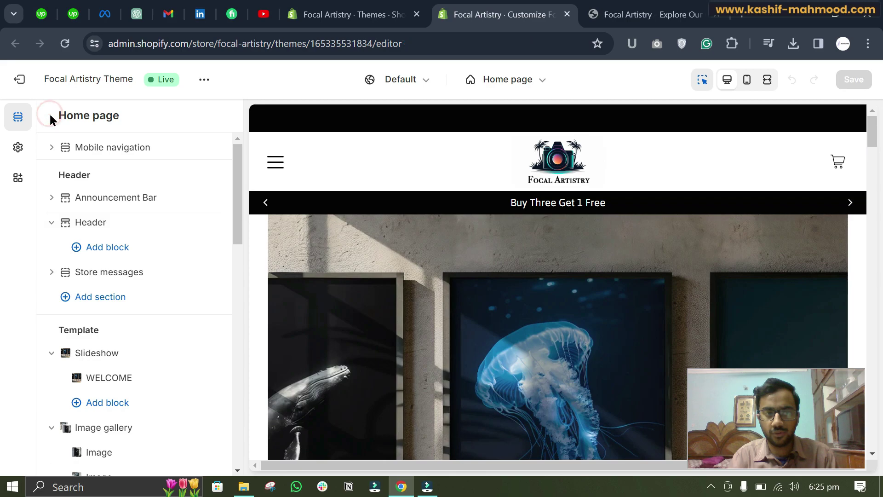
{"action": "left_click", "coordinate": [86, 223]}
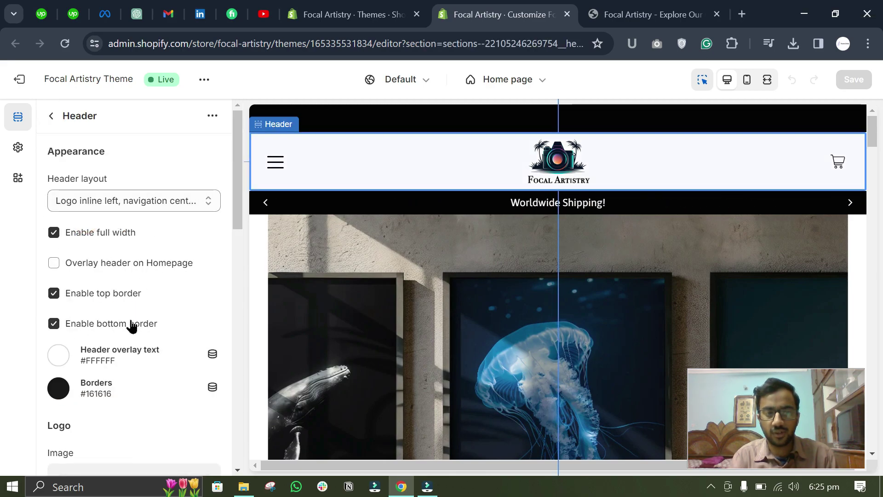
{"action": "scroll", "coordinate": [130, 325], "scroll_direction": "down", "scroll_amount": 1}
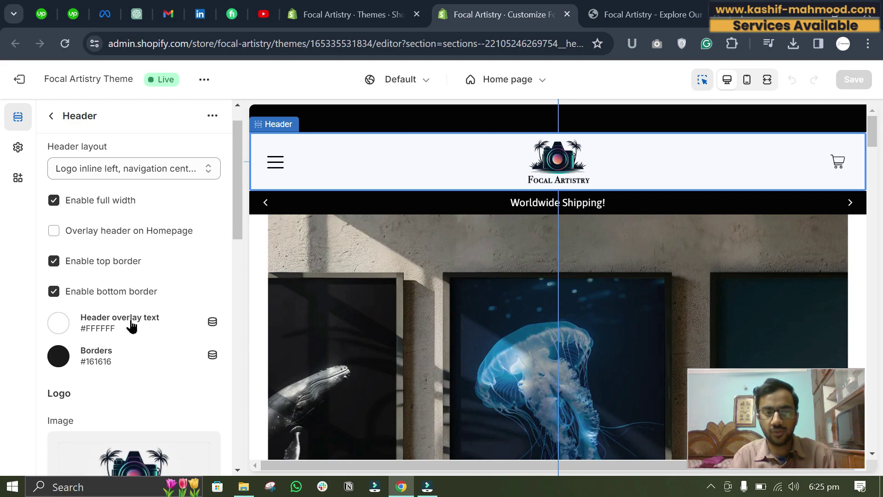
{"action": "scroll", "coordinate": [131, 325], "scroll_direction": "down", "scroll_amount": 6}
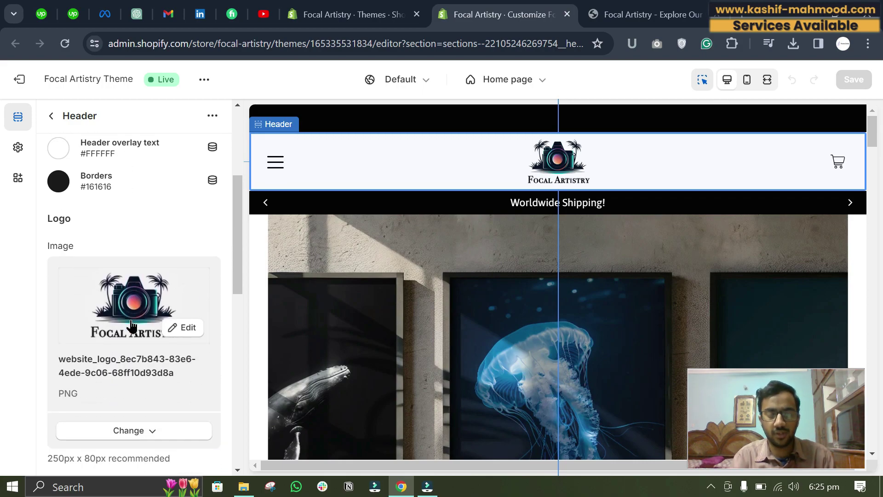
{"action": "scroll", "coordinate": [131, 326], "scroll_direction": "down", "scroll_amount": 8}
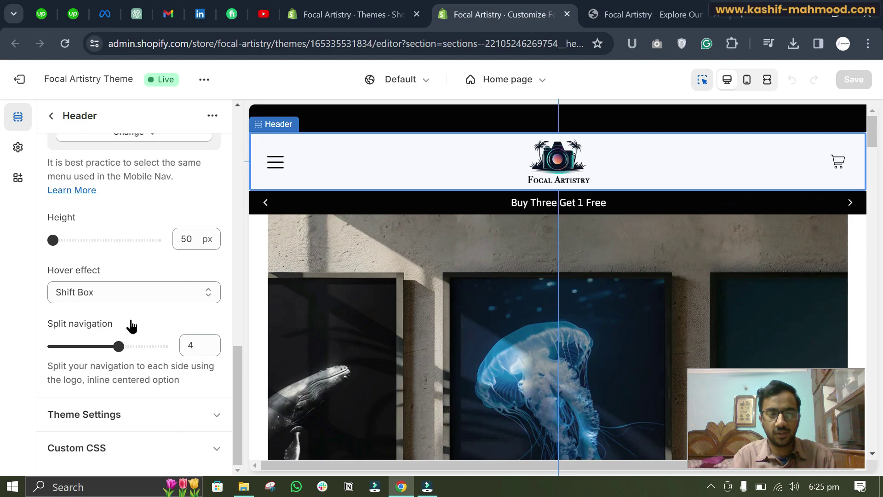
{"action": "scroll", "coordinate": [131, 325], "scroll_direction": "up", "scroll_amount": 2}
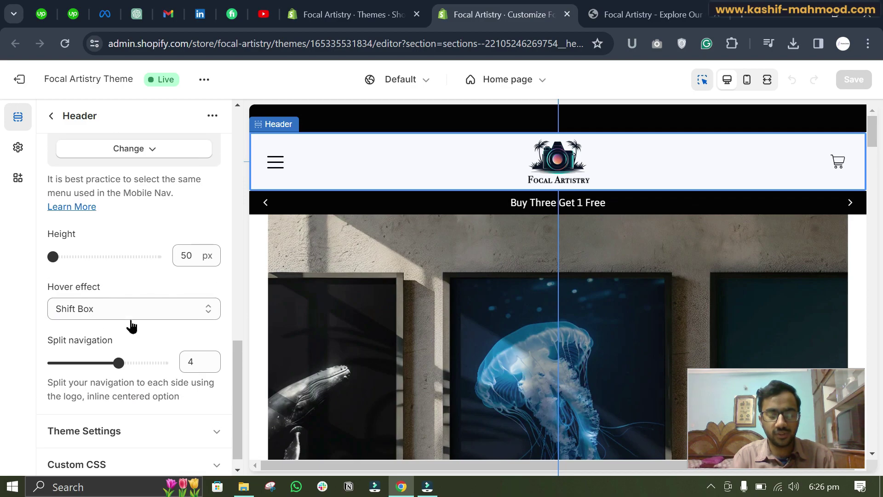
{"action": "scroll", "coordinate": [131, 325], "scroll_direction": "up", "scroll_amount": 12}
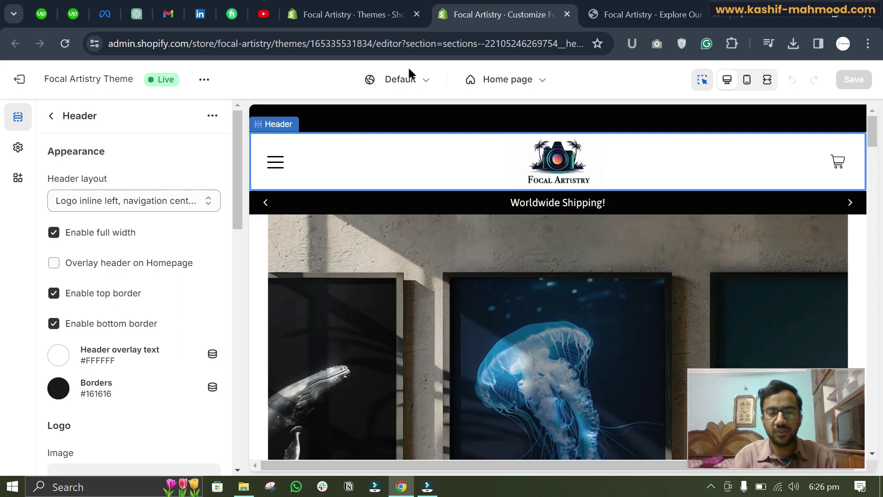
{"action": "left_click", "coordinate": [567, 15]}
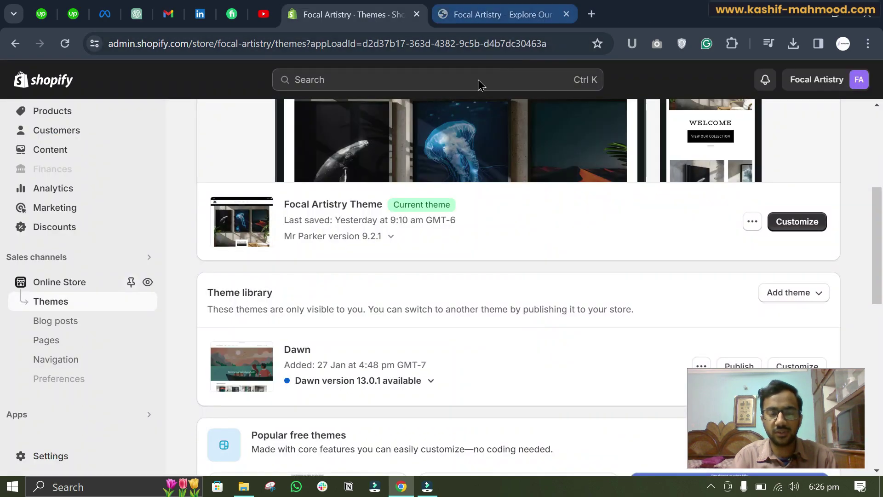
Step: Open Focal Artistry Theme's code editor, filter files for 'header', and load Sections/header.liquid
{"action": "left_click", "coordinate": [750, 223]}
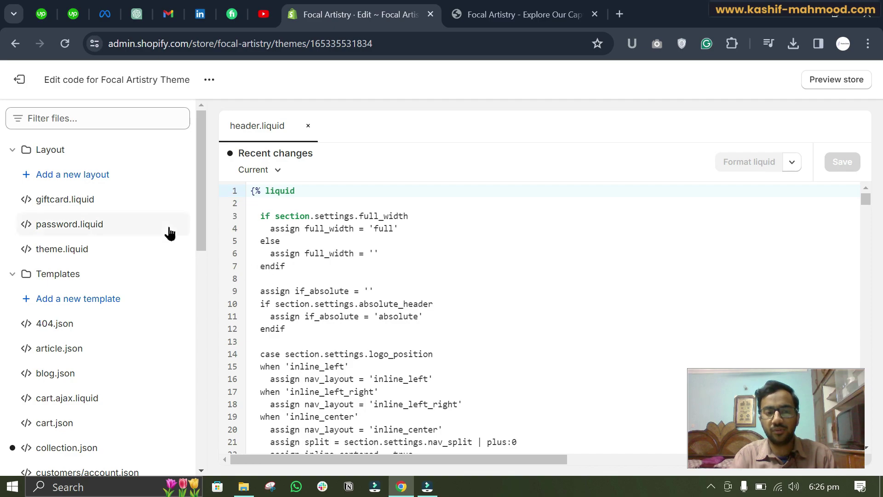
{"action": "left_click", "coordinate": [100, 121]}
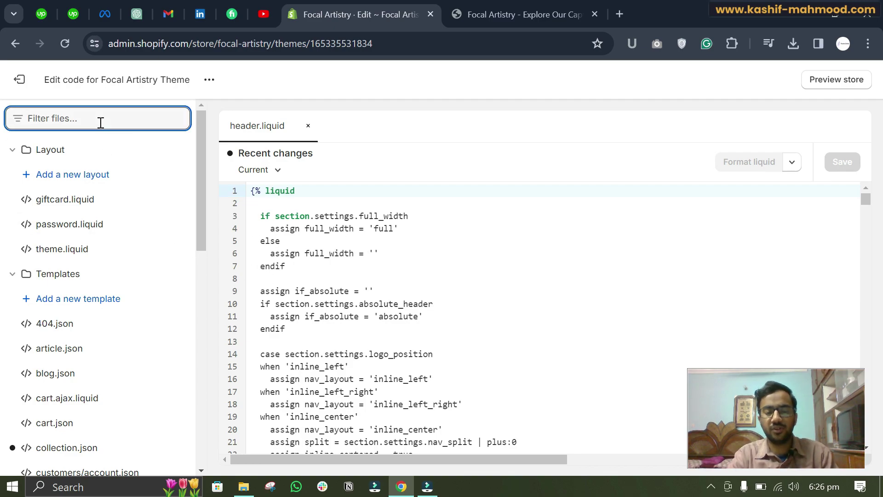
{"action": "type", "text": "header"}
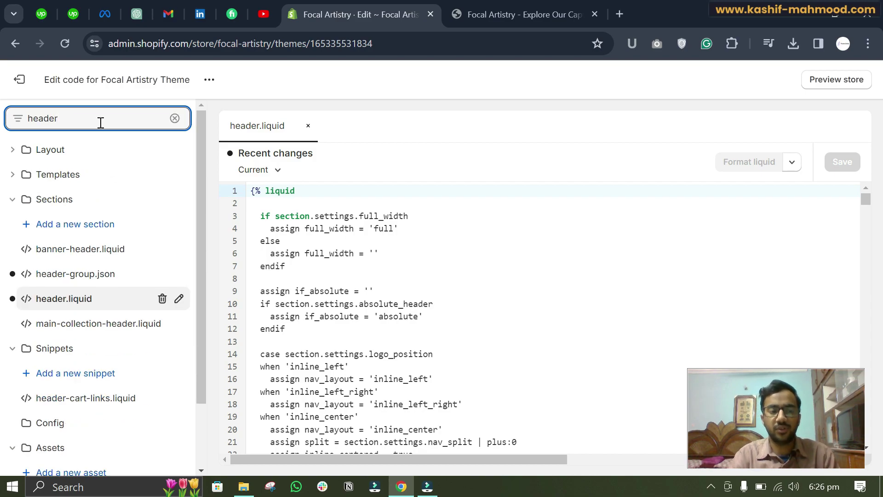
{"action": "left_click", "coordinate": [85, 302]}
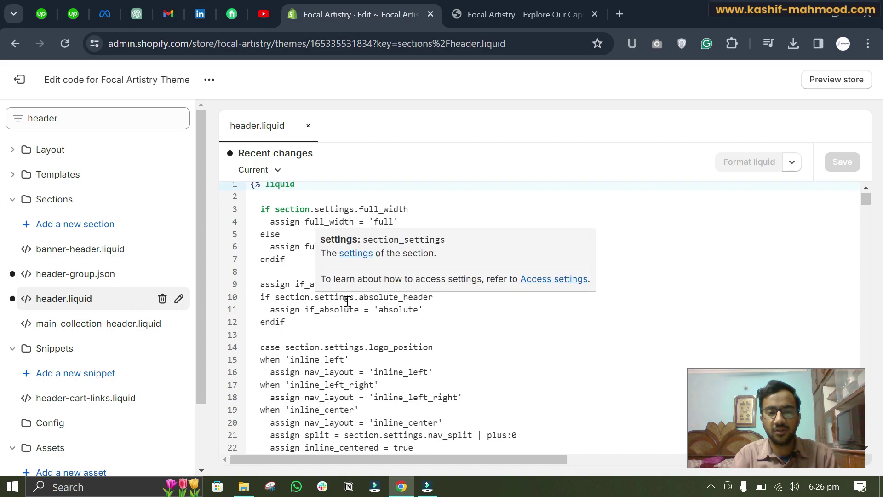
{"action": "scroll", "coordinate": [348, 301], "scroll_direction": "down", "scroll_amount": 10}
{"action": "scroll", "coordinate": [347, 301], "scroll_direction": "up", "scroll_amount": 10}
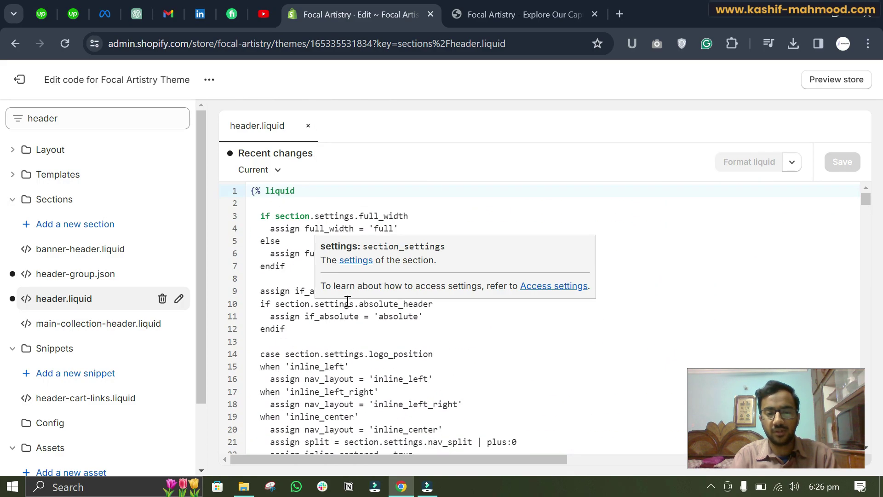
Step: Search header.liquid for 'stick' to locate the stickynav class
{"action": "key", "text": "ctrl+f"}
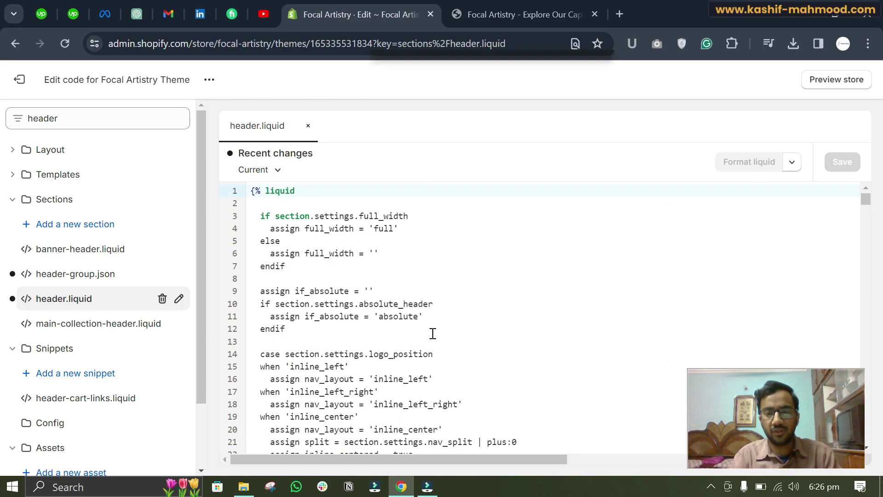
{"action": "key", "text": "BackSpace"}
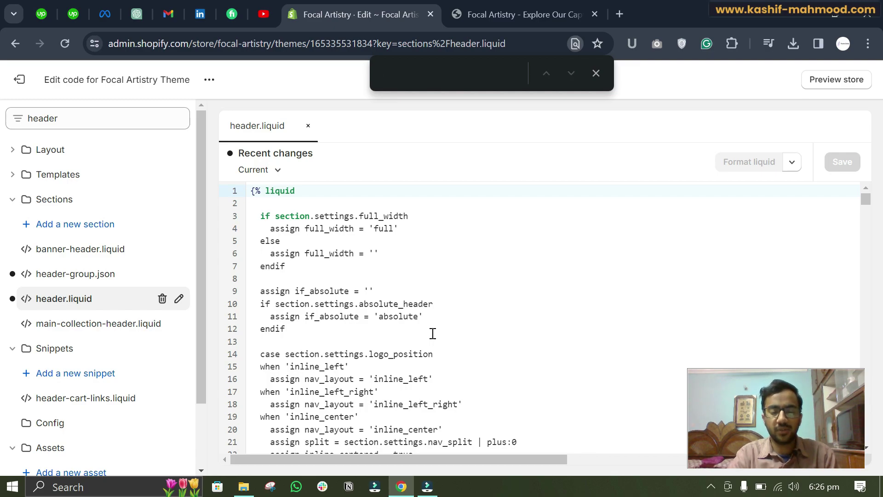
{"action": "type", "text": "stick"}
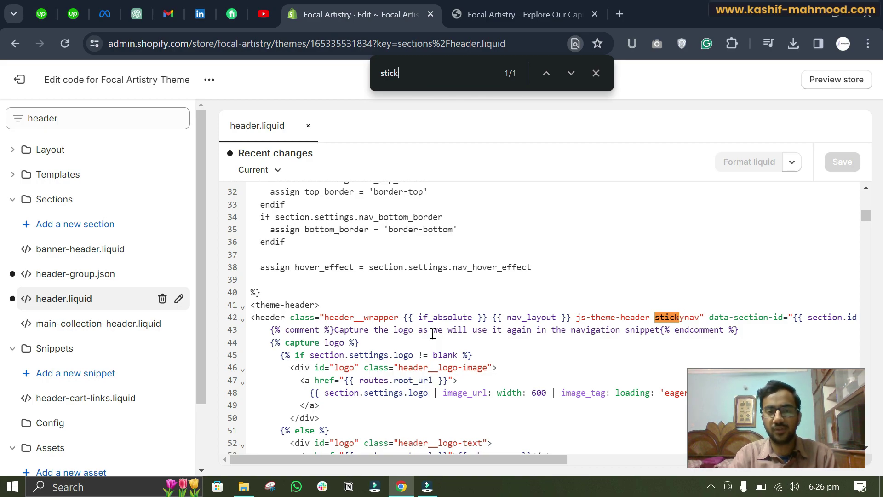
Step: Delete 'stickynav' from the header tag on line 42, save the file, and return to the storefront
{"action": "left_click", "coordinate": [696, 316]}
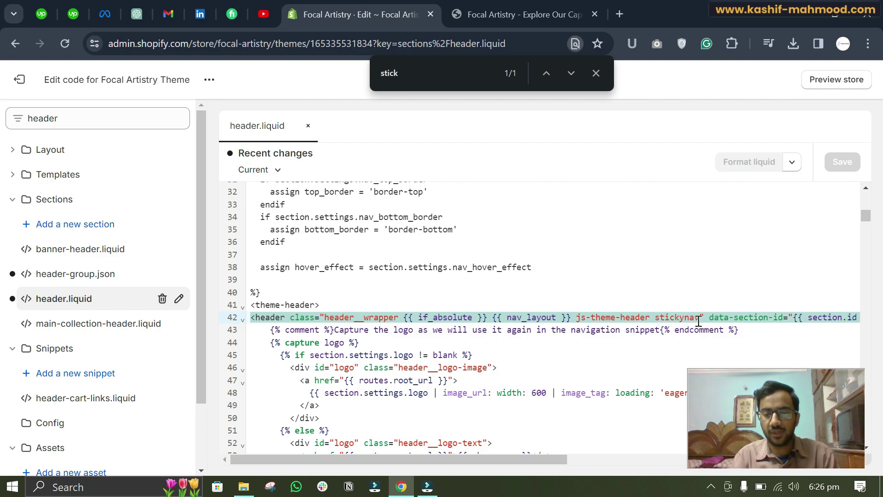
{"action": "left_click_drag", "start_coordinate": [698, 317], "coordinate": [655, 318]}
{"action": "key", "text": "BackSpace"}
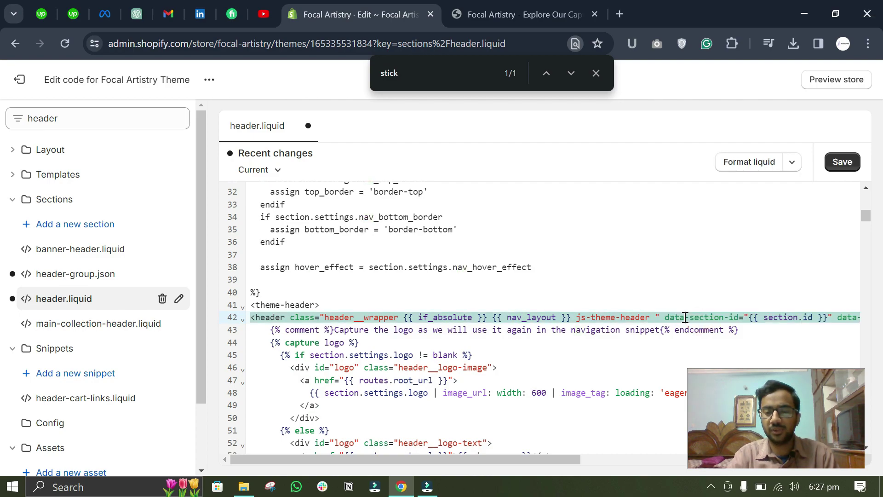
{"action": "left_click", "coordinate": [842, 162]}
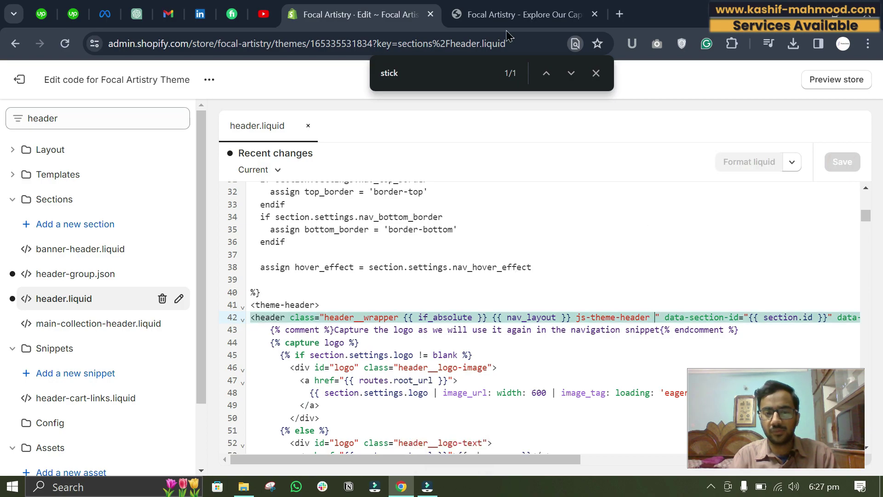
{"action": "left_click", "coordinate": [513, 14]}
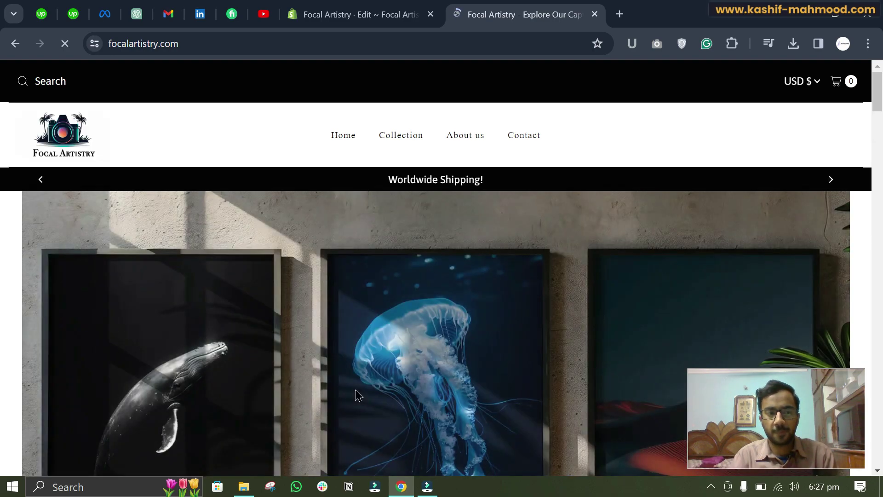
{"action": "scroll", "coordinate": [358, 394], "scroll_direction": "down", "scroll_amount": 10}
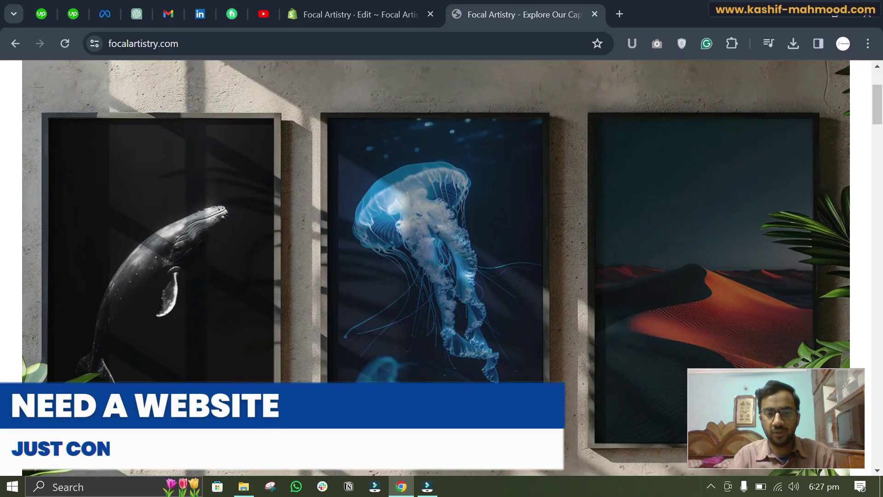
{"action": "scroll", "coordinate": [436, 267], "scroll_direction": "down", "scroll_amount": 15}
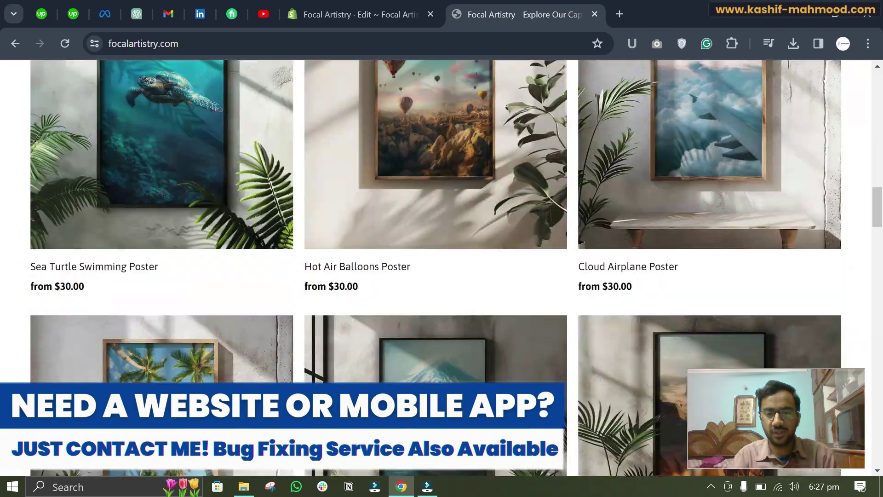
{"action": "scroll", "coordinate": [436, 266], "scroll_direction": "up", "scroll_amount": 20}
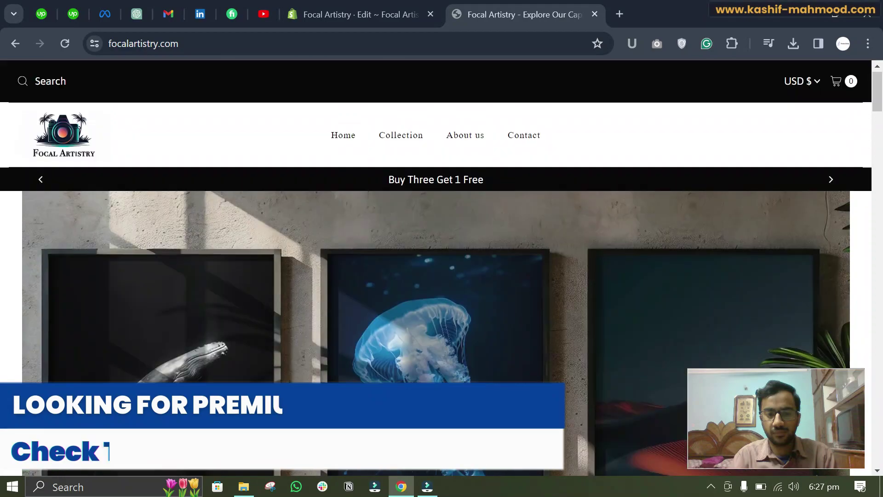
{"action": "right_click", "coordinate": [367, 302]}
{"action": "left_click", "coordinate": [433, 287]}
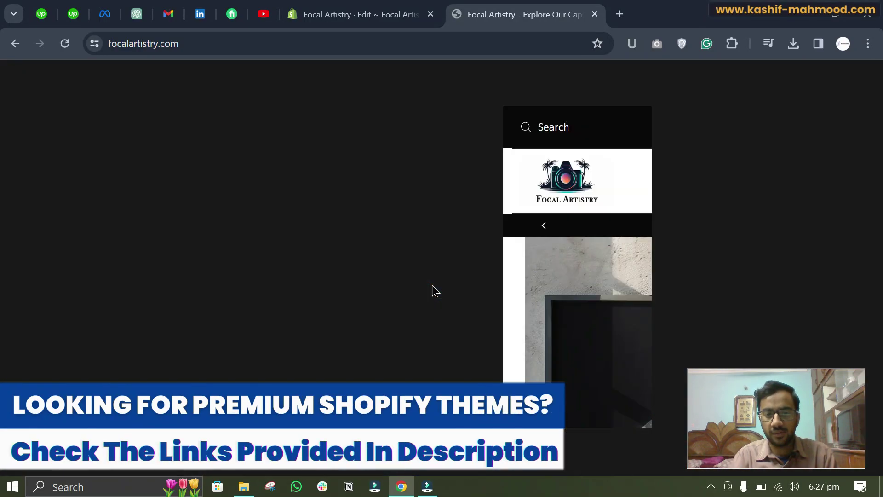
{"action": "scroll", "coordinate": [562, 315], "scroll_direction": "down", "scroll_amount": 10}
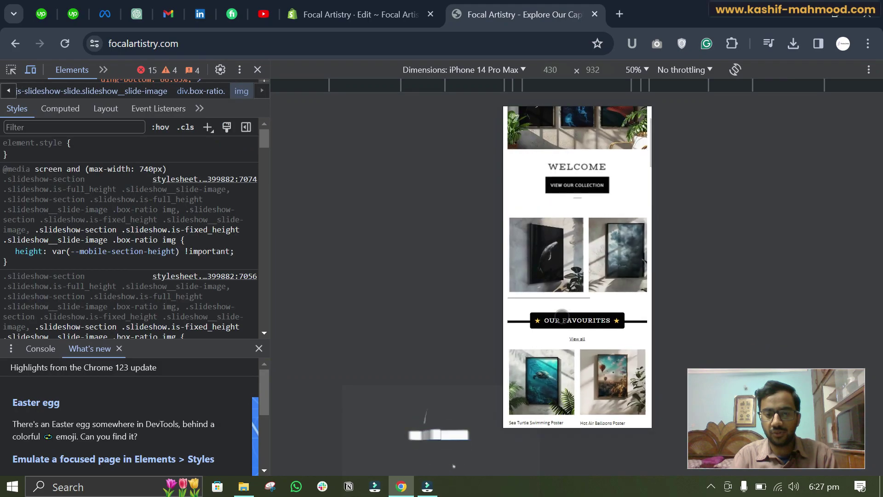
{"action": "scroll", "coordinate": [561, 315], "scroll_direction": "up", "scroll_amount": 2}
{"action": "scroll", "coordinate": [561, 316], "scroll_direction": "down", "scroll_amount": 10}
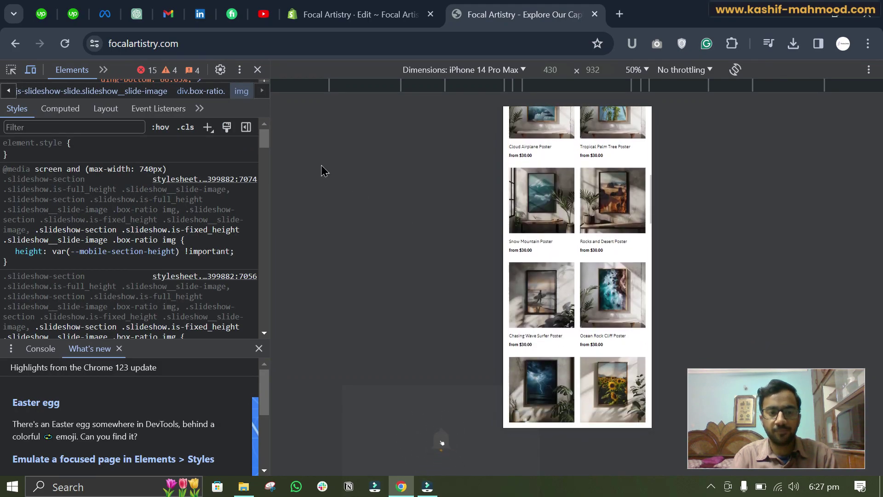
{"action": "left_click", "coordinate": [258, 70]}
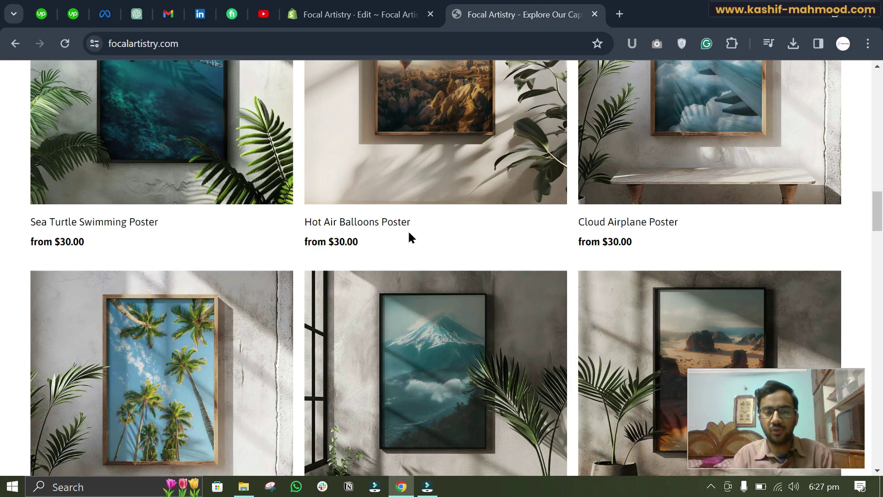
{"action": "left_click", "coordinate": [619, 14]}
{"action": "type", "text": "kashif-mahmood.com"}
Step: Load the portfolio website homepage and look over its Services and Shop menus
{"action": "key", "text": "Return"}
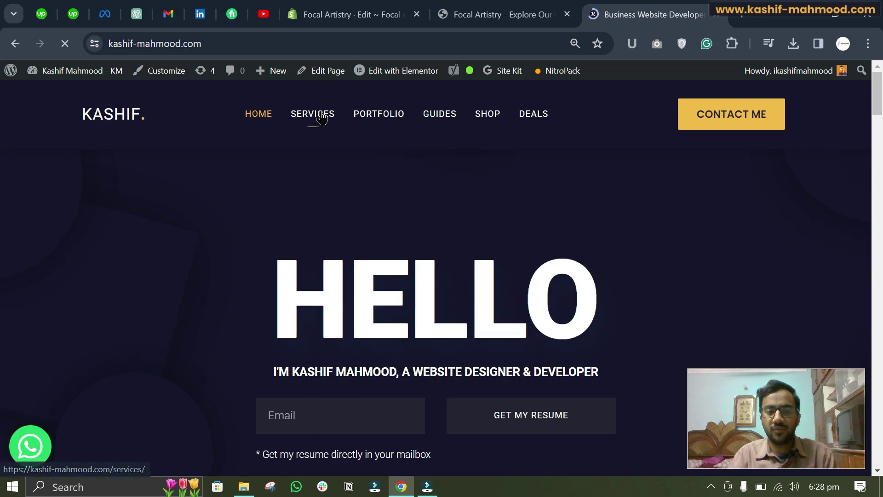
{"action": "mouse_move", "coordinate": [344, 120]}
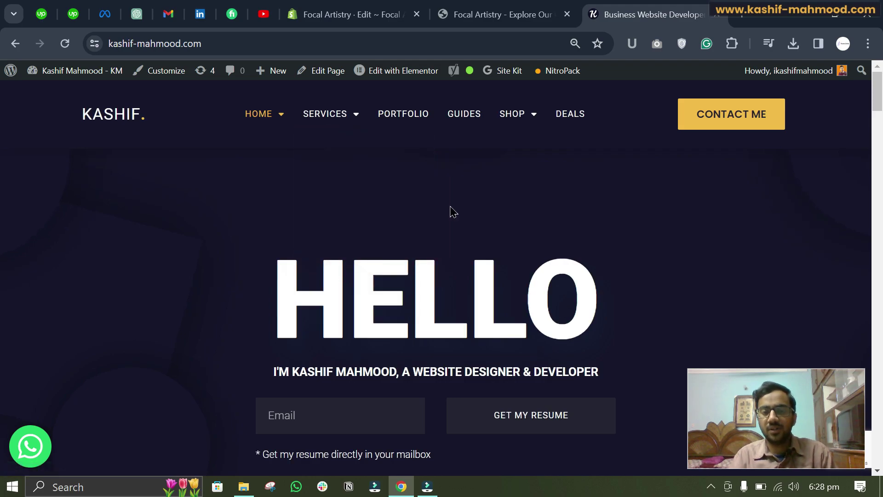
{"action": "mouse_move", "coordinate": [519, 121]}
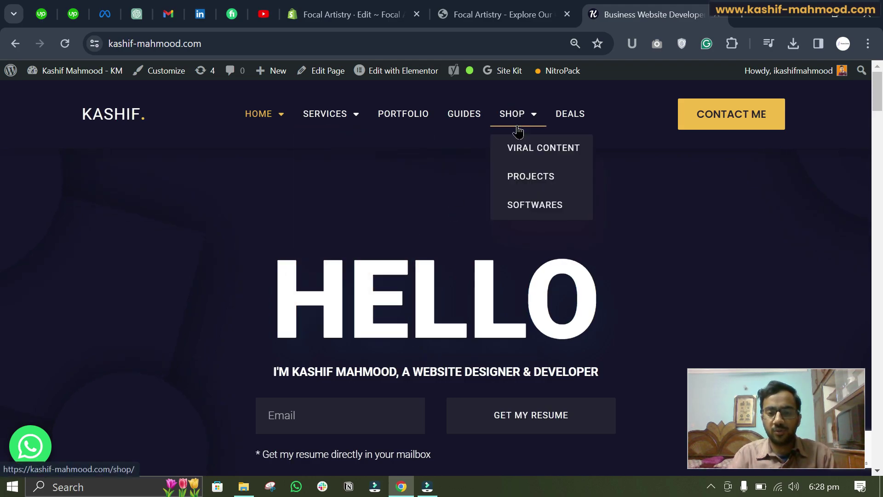